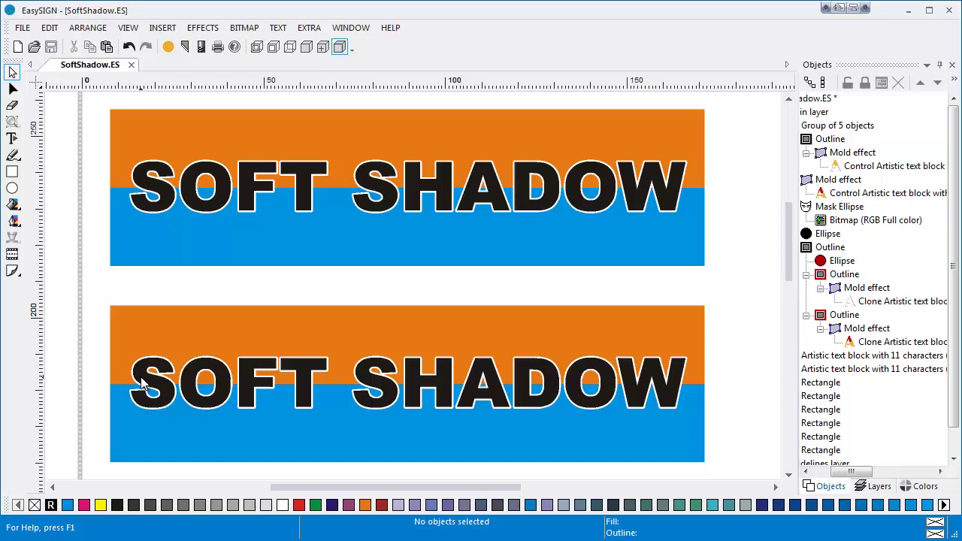
Add a normal drop shadow to the lower SOFT SHADOW text and fill it magenta.
left_click(143, 384)
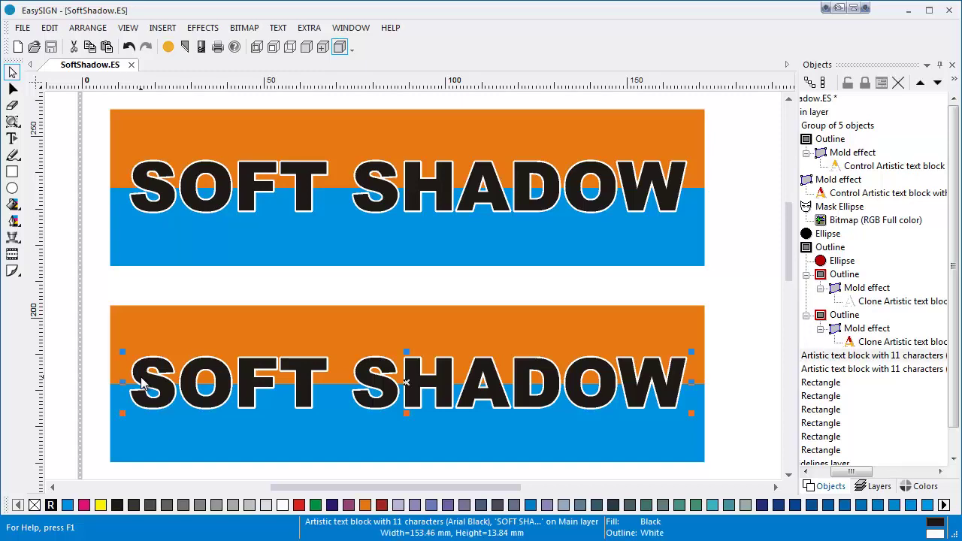
left_click(203, 30)
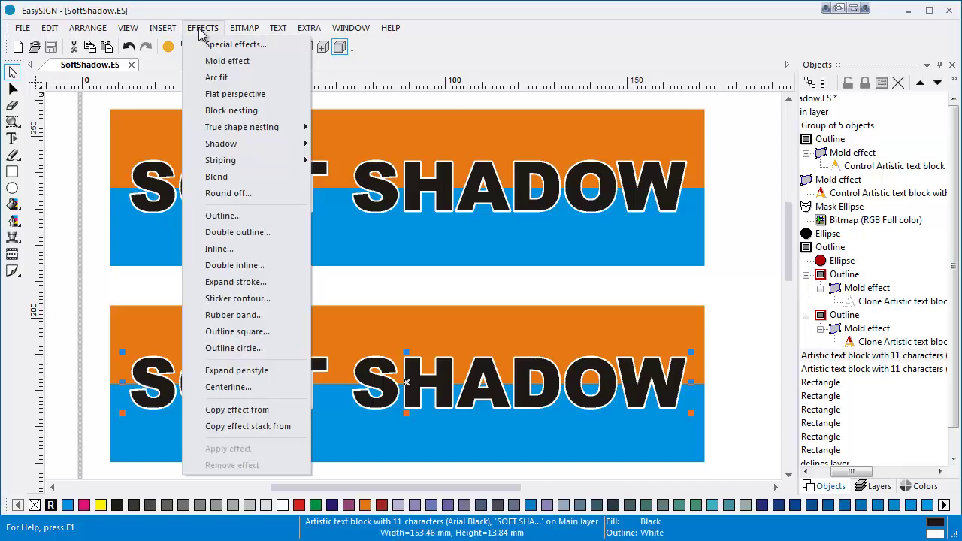
mouse_move(225, 144)
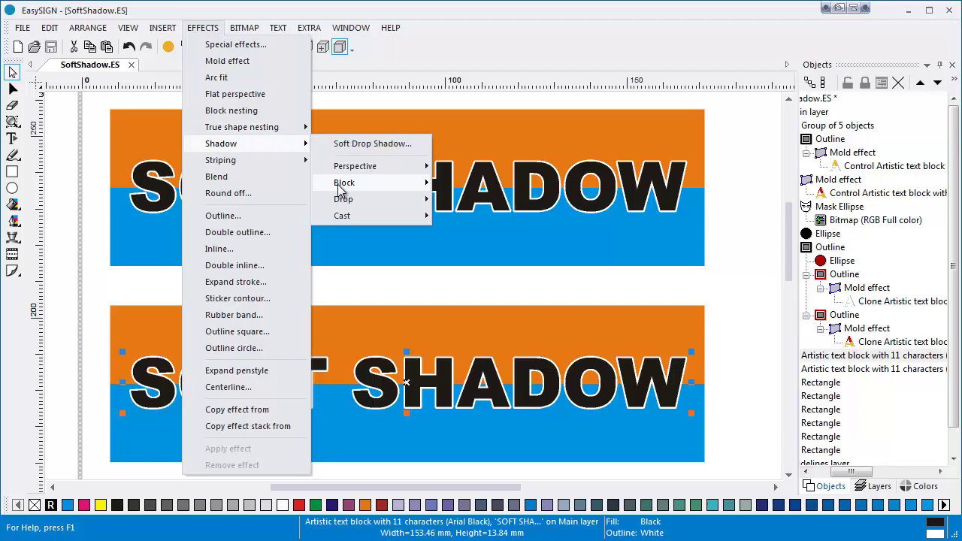
mouse_move(347, 201)
left_click(466, 200)
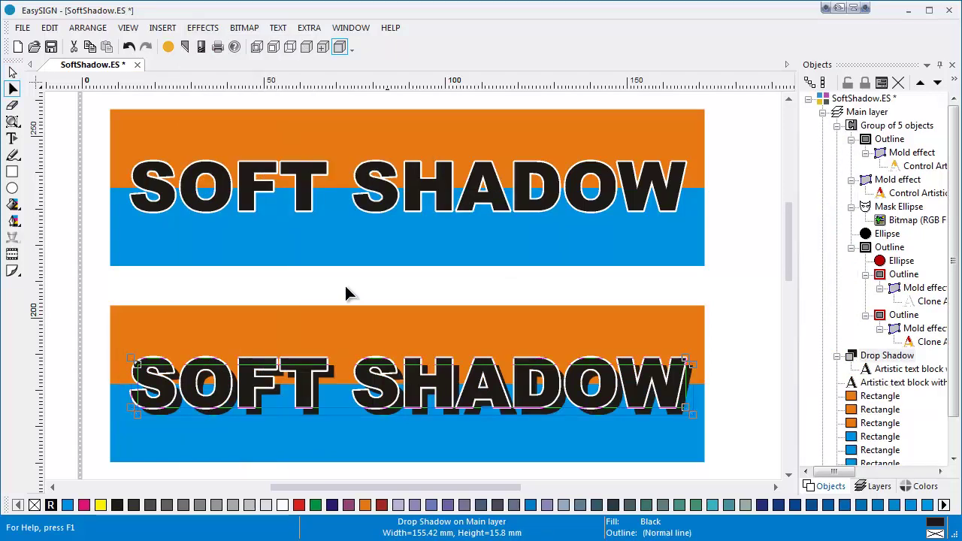
left_click(85, 507)
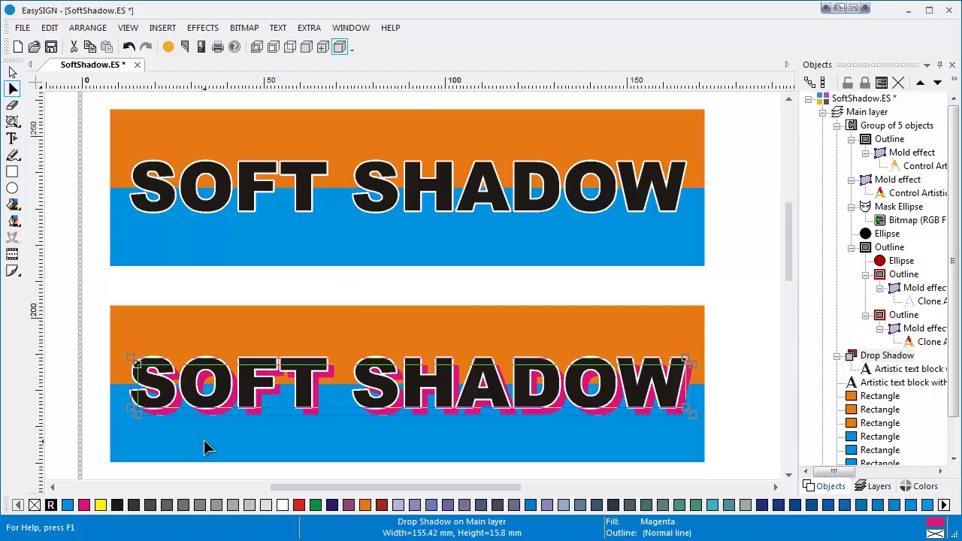
Select the upper SOFT SHADOW text and bring up the Soft Drop Shadow settings.
left_click(12, 73)
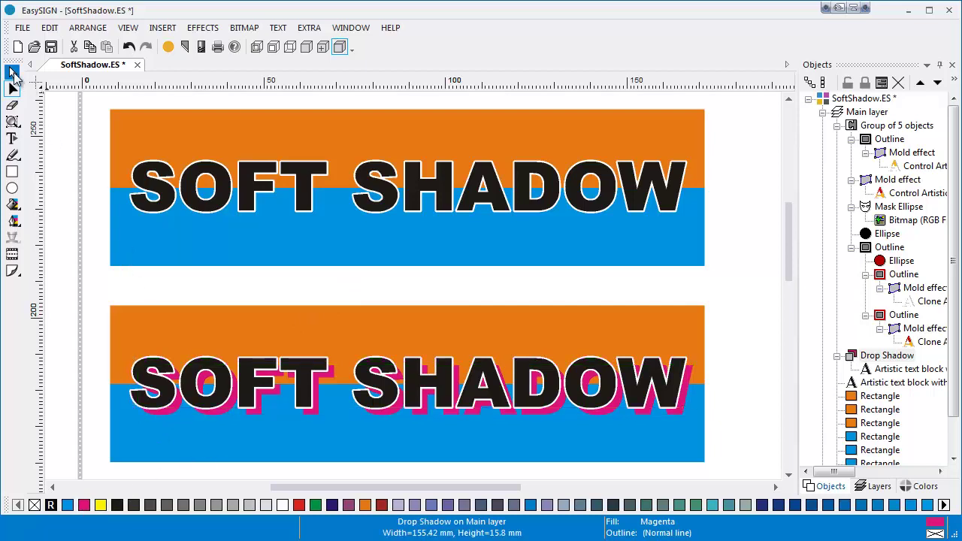
left_click(170, 178)
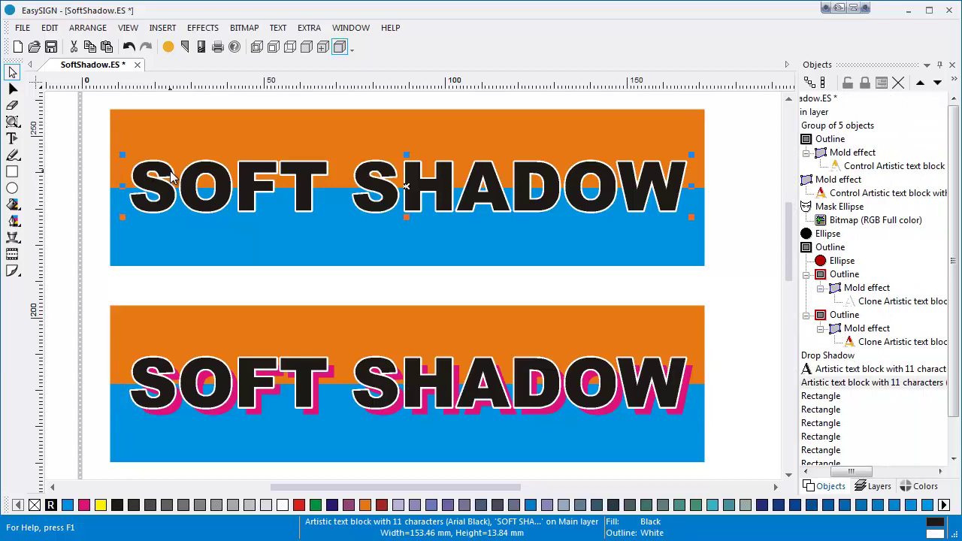
left_click(203, 27)
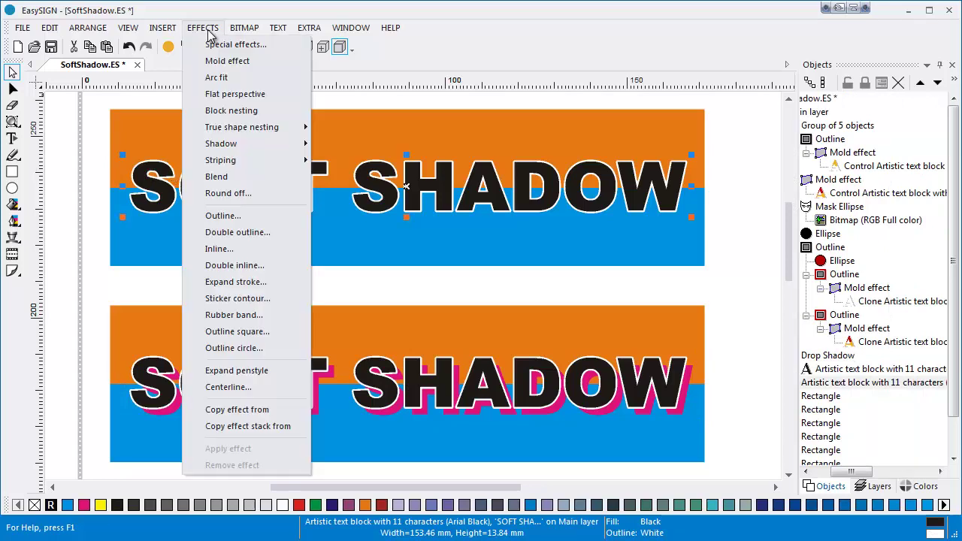
mouse_move(223, 148)
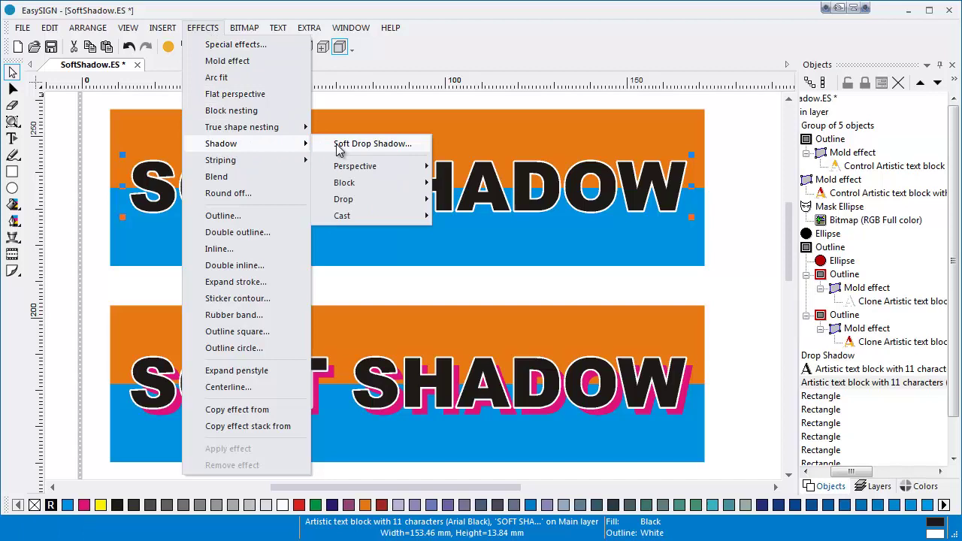
left_click(339, 145)
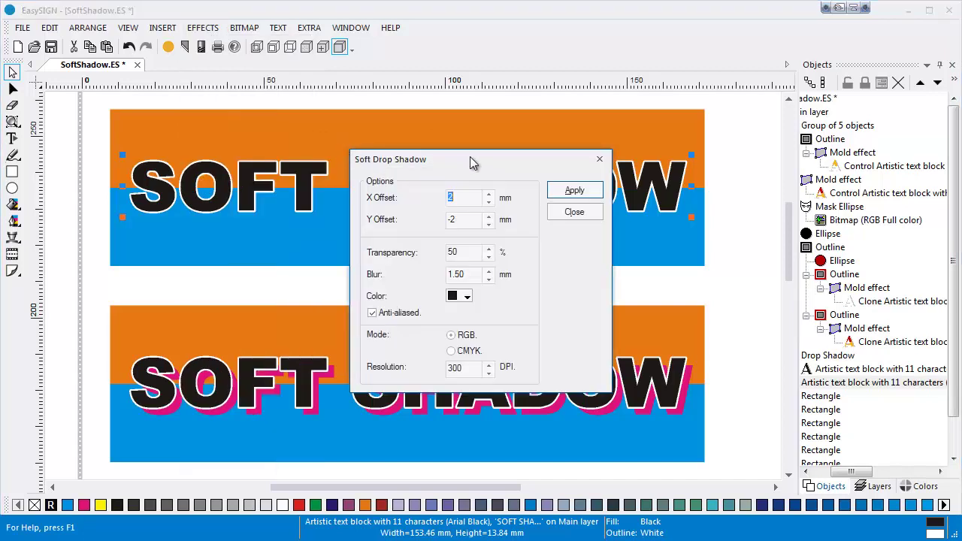
left_click_drag(469, 156, 170, 243)
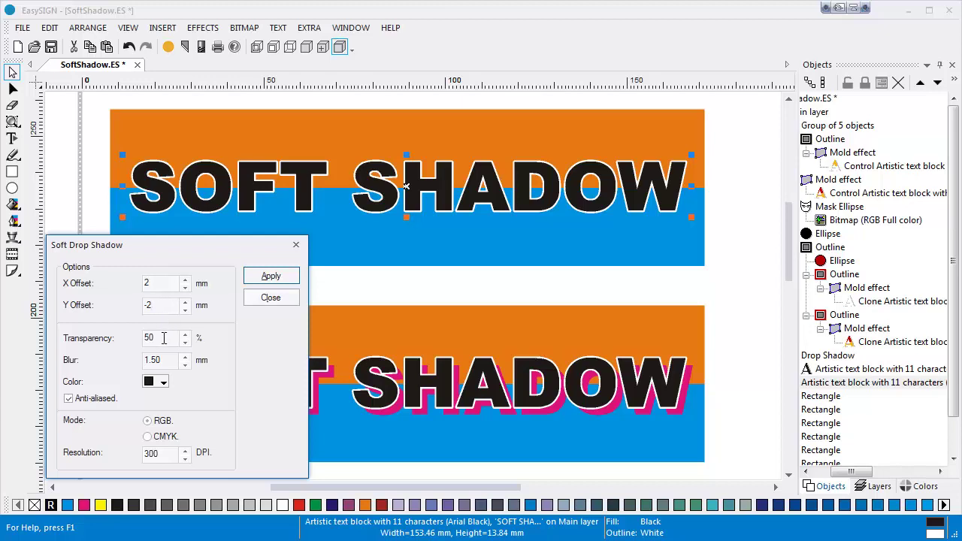
Apply the soft shadow with Transparency 0, Blur 0, black colour and Anti-aliased kept on.
left_click_drag(148, 338, 143, 340)
type("0")
left_click_drag(167, 360, 146, 360)
type("0")
left_click(164, 383)
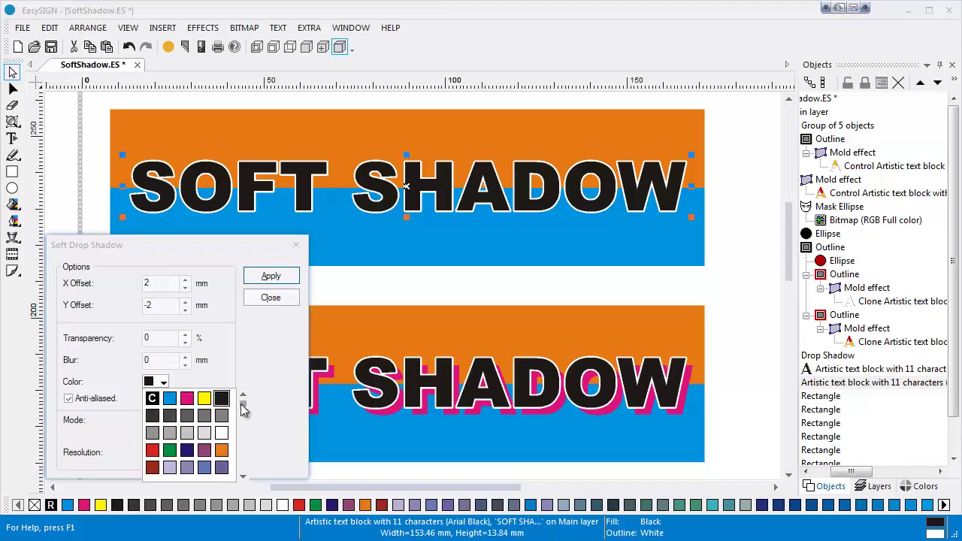
mouse_move(242, 401)
left_mouse_down()
mouse_move(248, 425)
mouse_move(243, 399)
mouse_move(223, 399)
left_mouse_up()
left_click(221, 399)
left_click(118, 398)
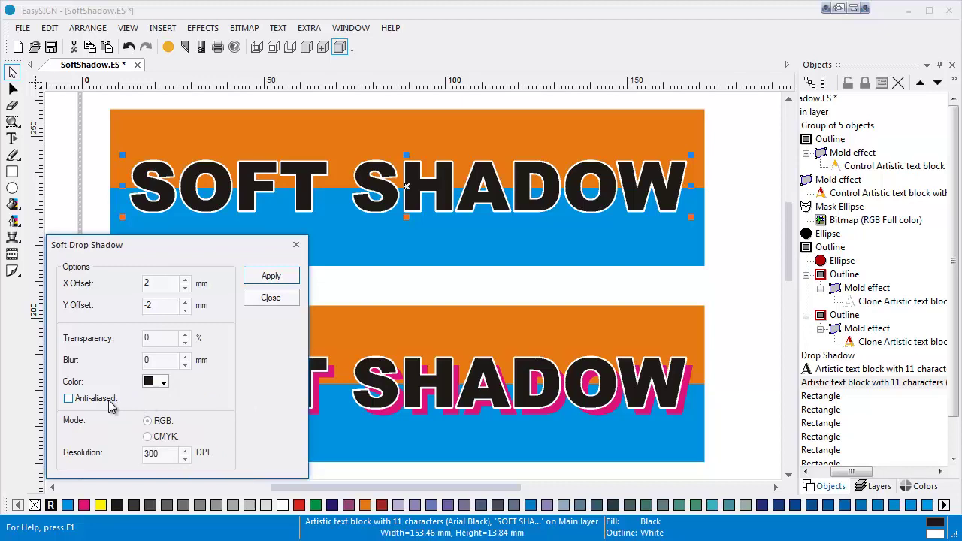
left_click(114, 400)
left_click(253, 276)
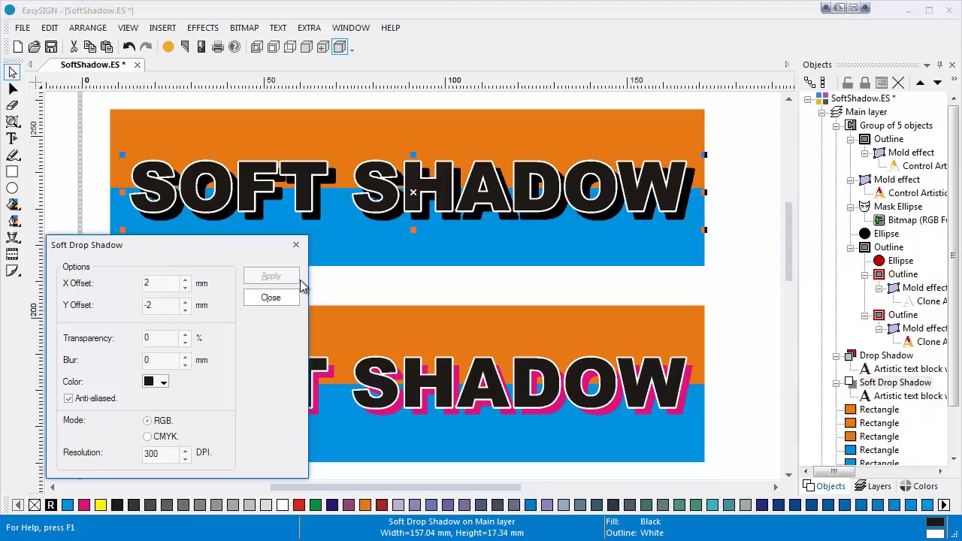
Change the shadow's Blur to 1.5 and Transparency to 50, applying each, then close the settings.
double_click(158, 360)
type("1.5")
left_click(256, 275)
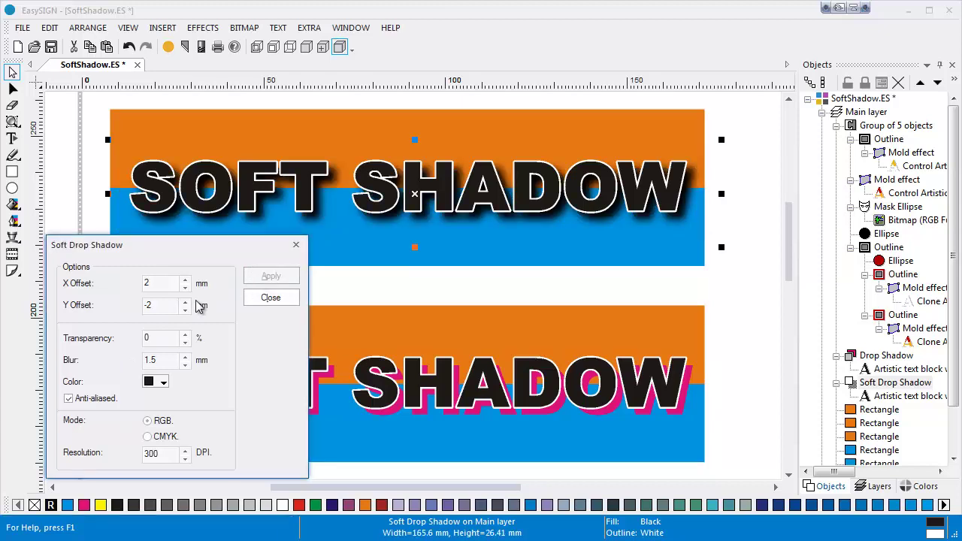
double_click(146, 337)
type("50")
left_click(271, 276)
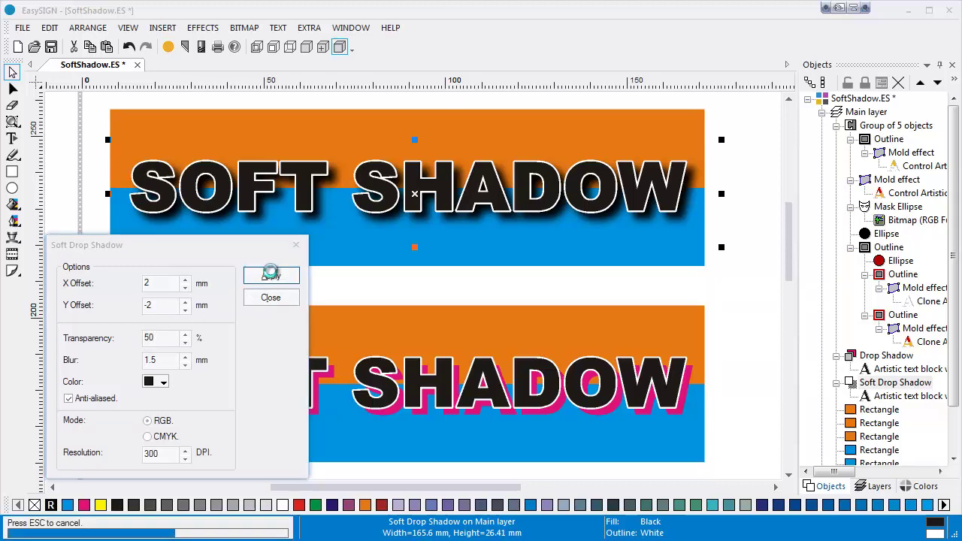
left_click(277, 298)
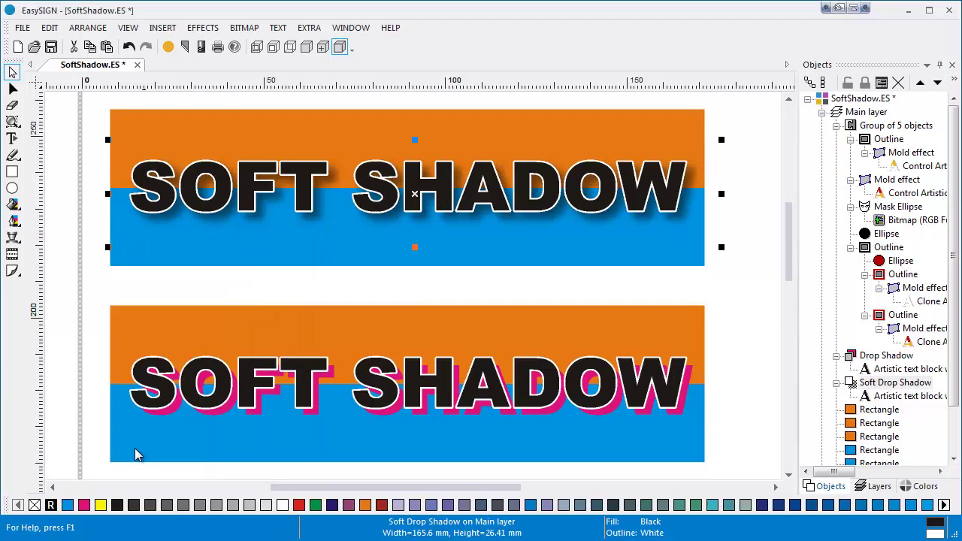
Fill the top banner's lower band dark red after trying magenta, red and dark blue.
left_click(146, 251)
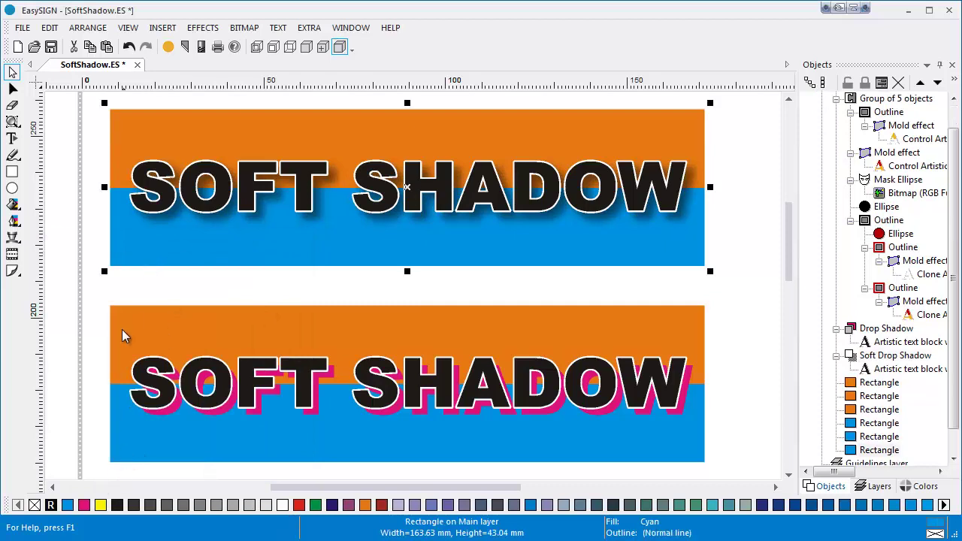
left_click(84, 505)
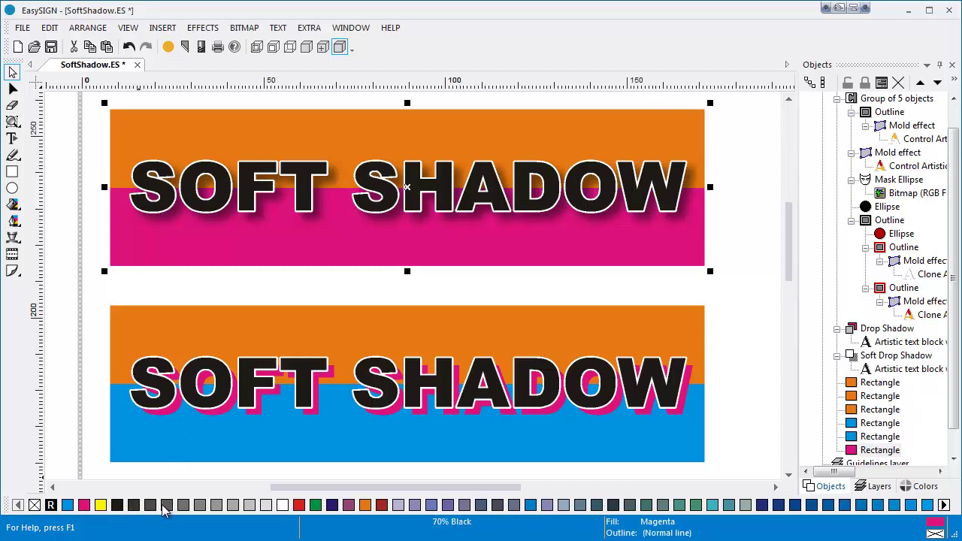
left_click(298, 504)
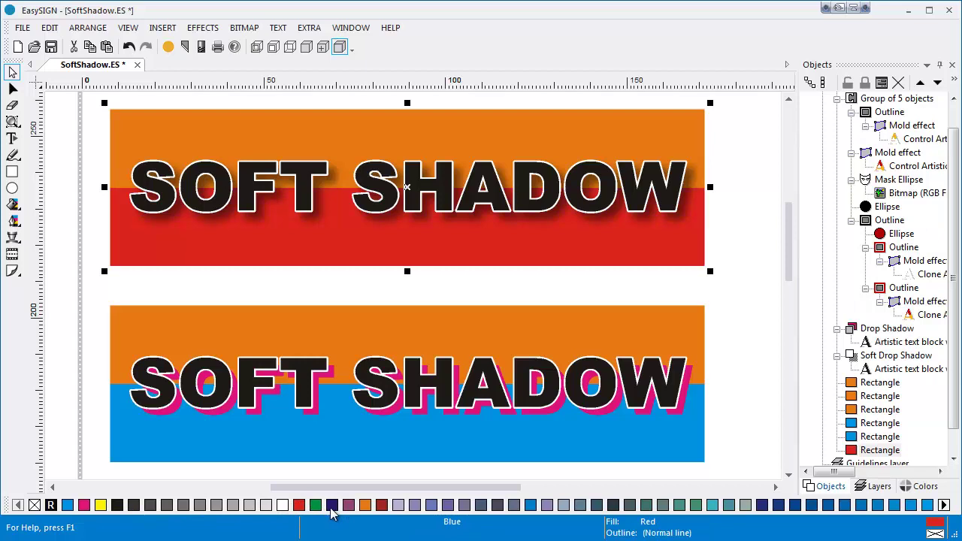
left_click(331, 504)
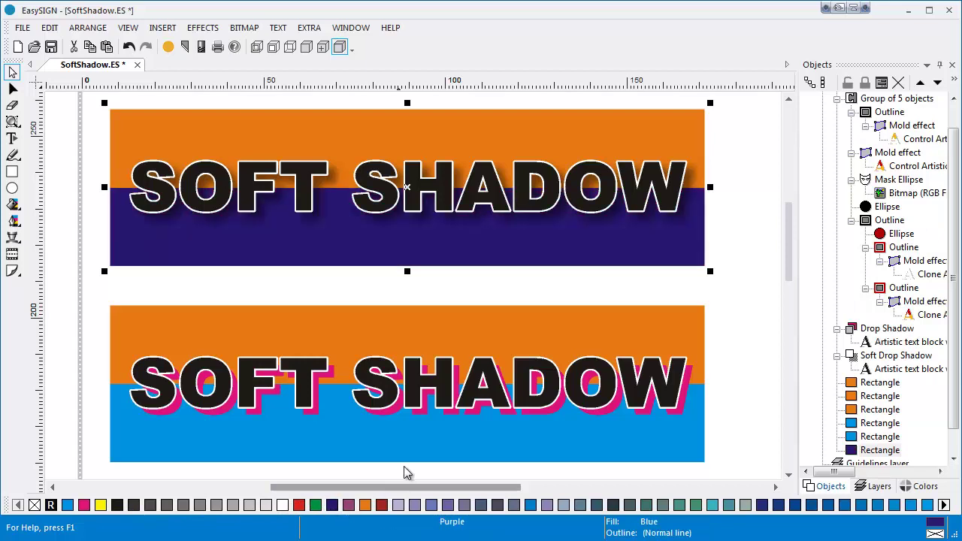
left_click(381, 504)
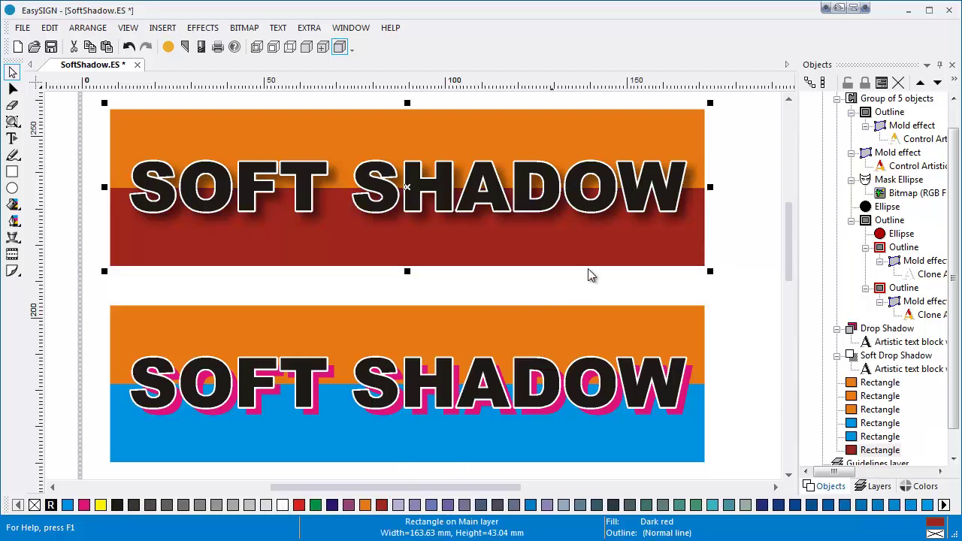
Select the WILDLIFE RESERVATION emblem group and apply a default soft drop shadow.
left_click(788, 475)
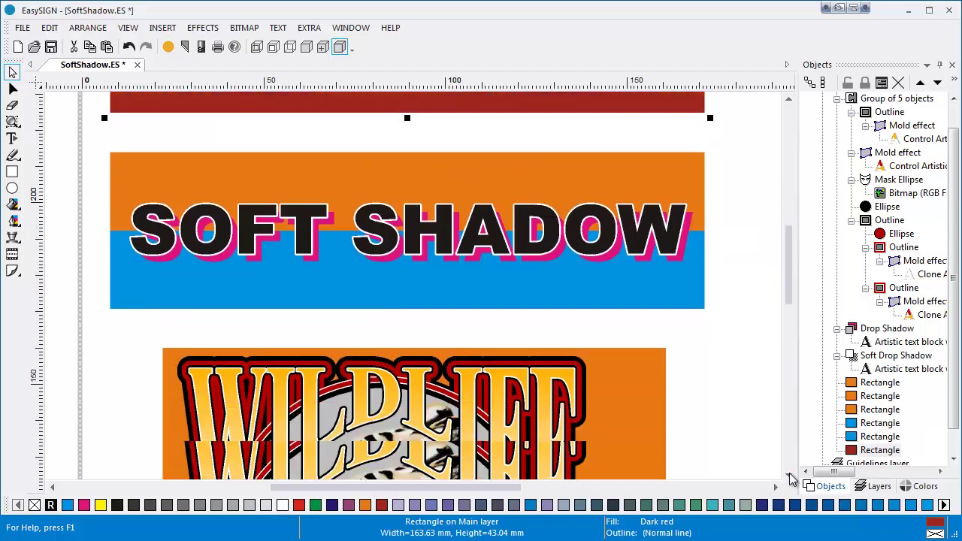
scroll(791, 478, "down", 5)
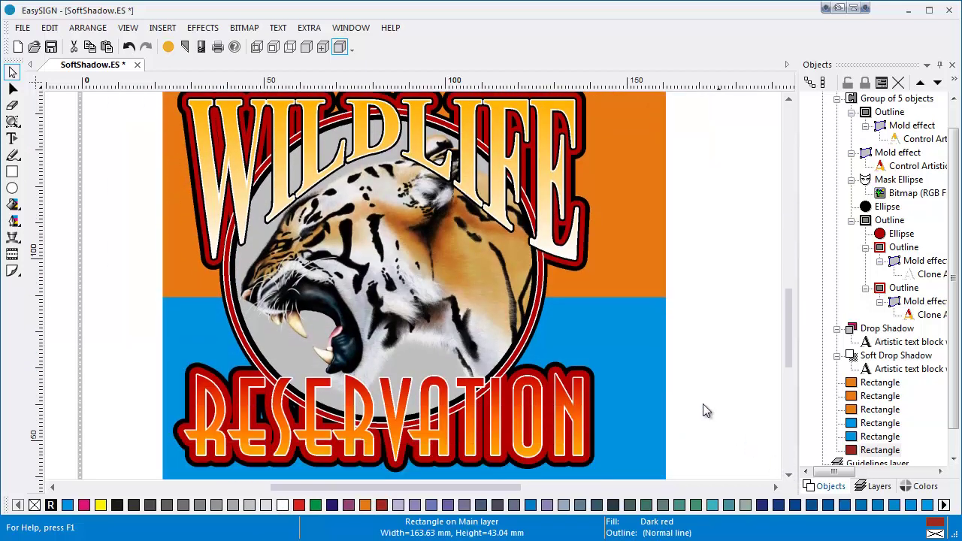
left_click(540, 187)
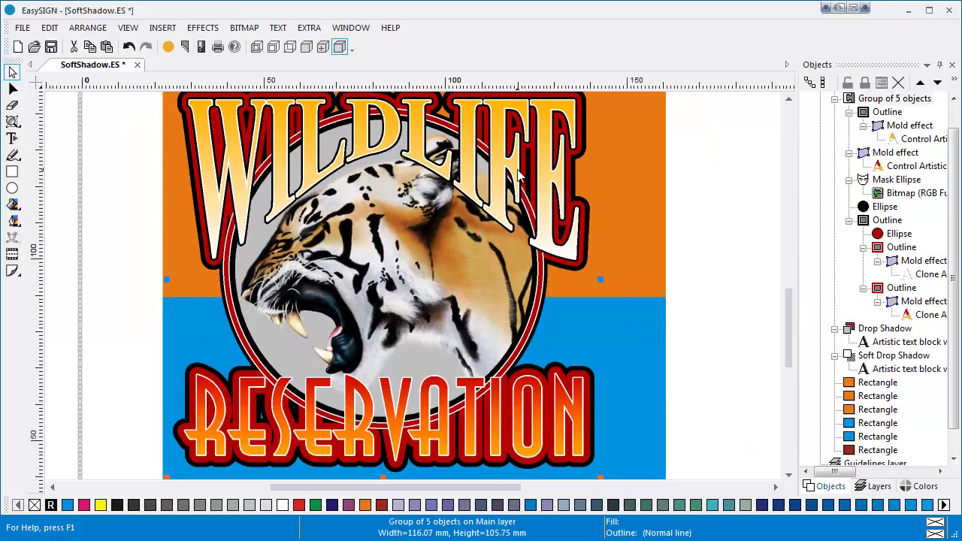
left_click(214, 27)
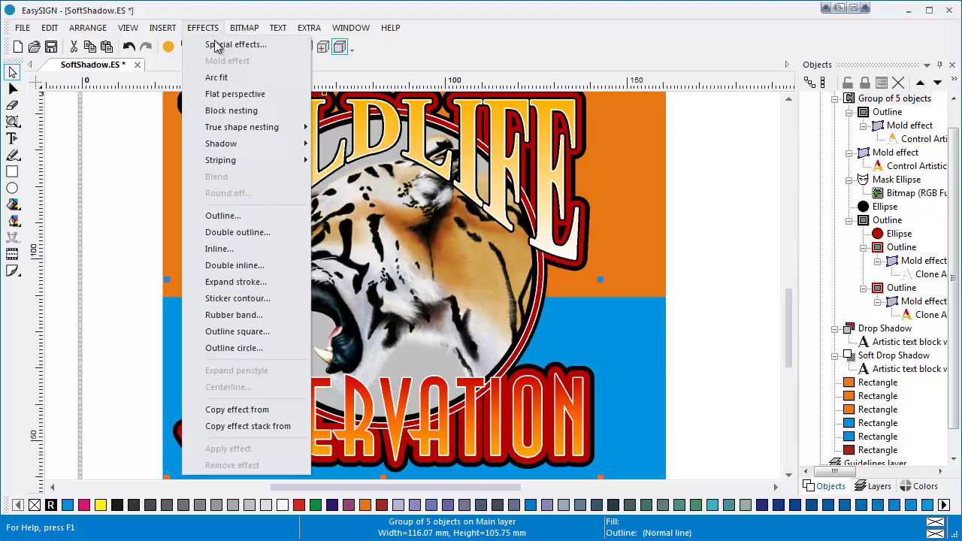
mouse_move(233, 149)
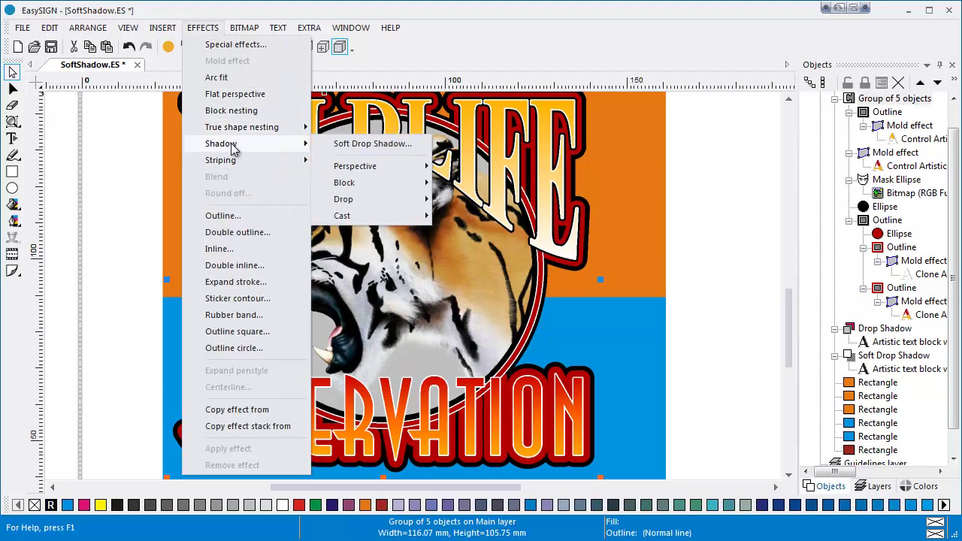
left_click(380, 145)
left_click_drag(524, 171, 209, 248)
left_click(265, 267)
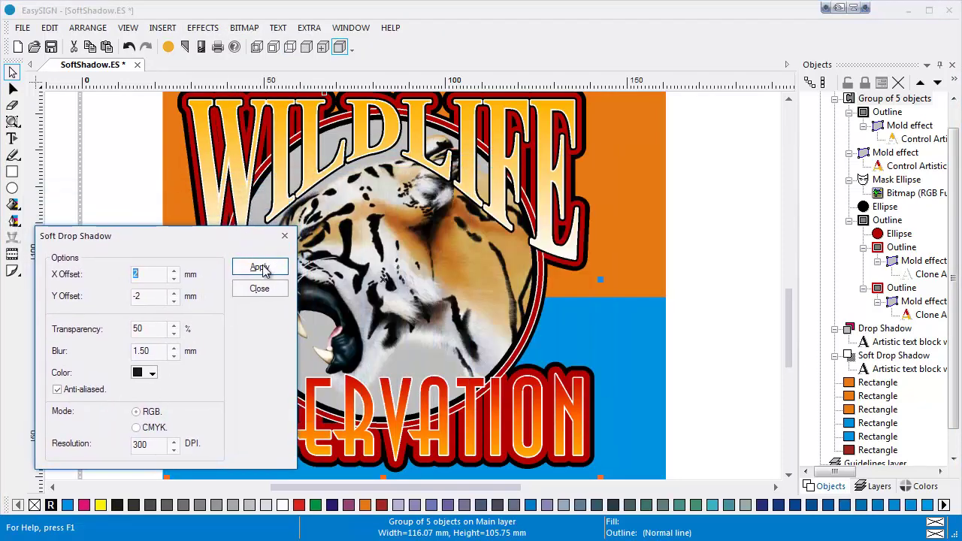
left_click(262, 268)
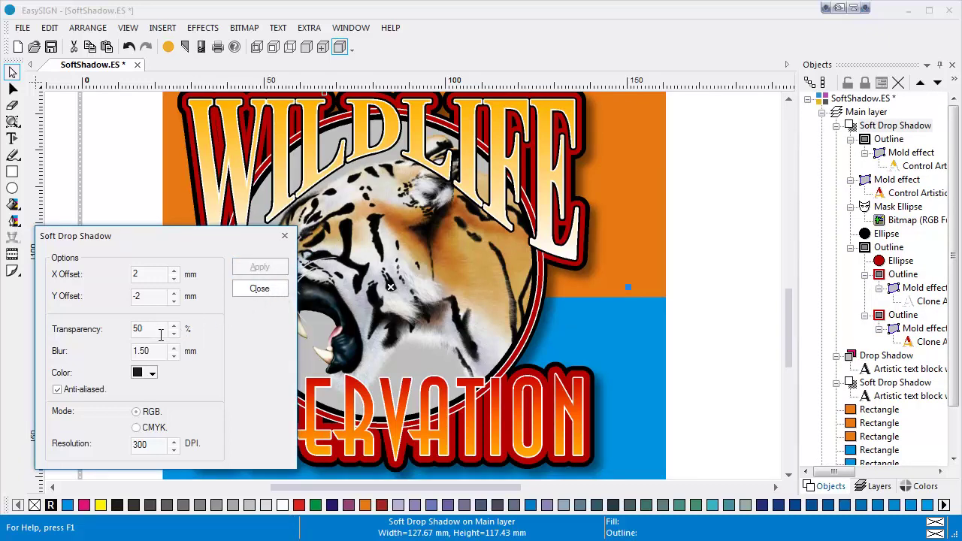
Change the emblem's shadow to 30% transparency and 2.5 mm blur, then close and deselect.
left_click_drag(160, 335, 124, 353)
type("30")
type("2.5")
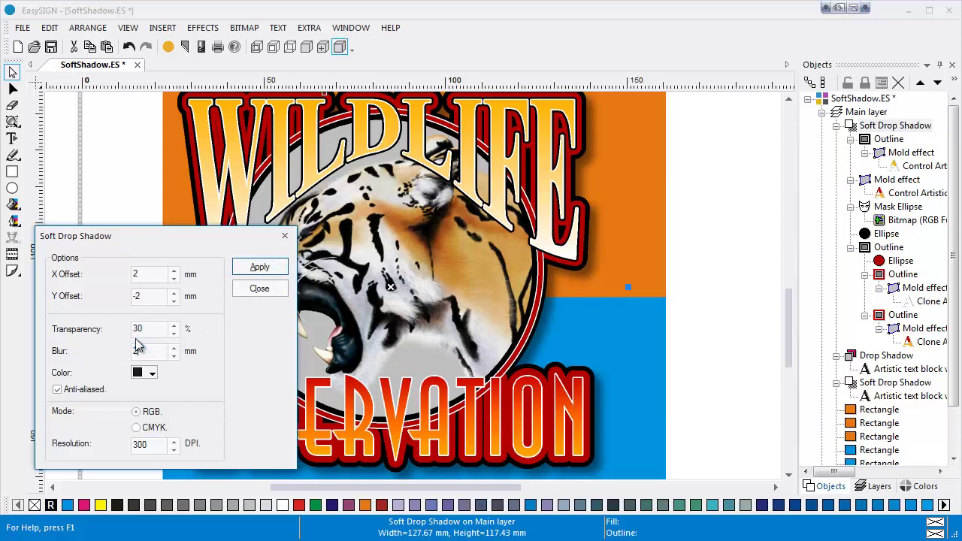
left_click(267, 272)
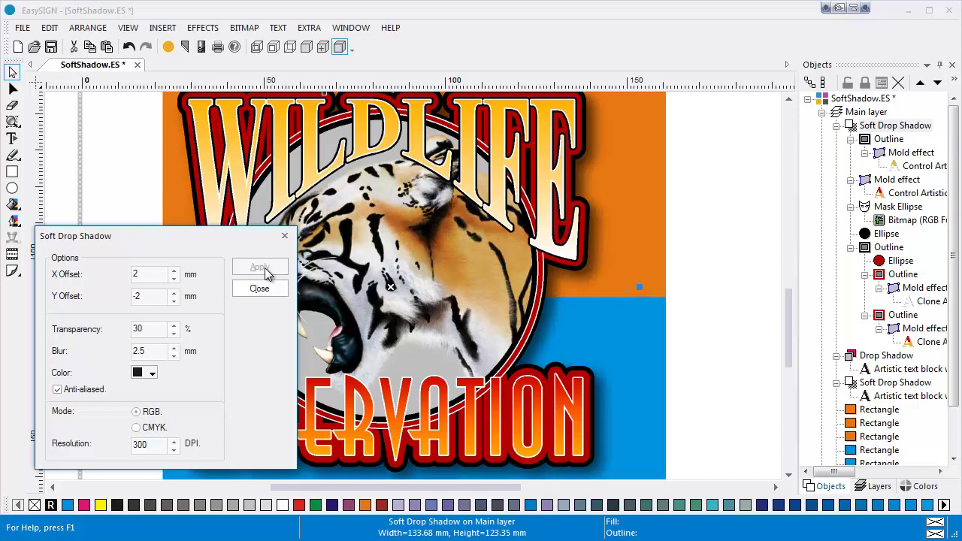
left_click(257, 290)
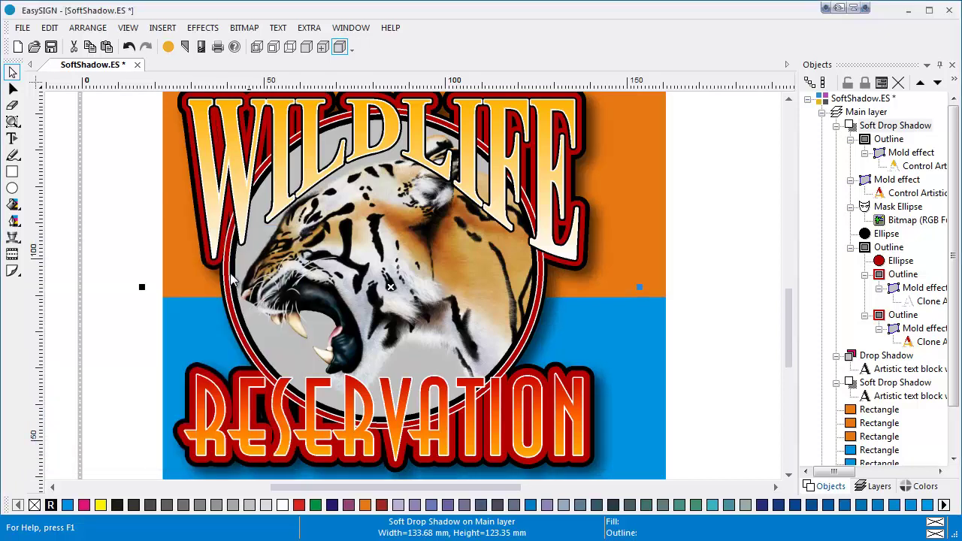
left_click(138, 219)
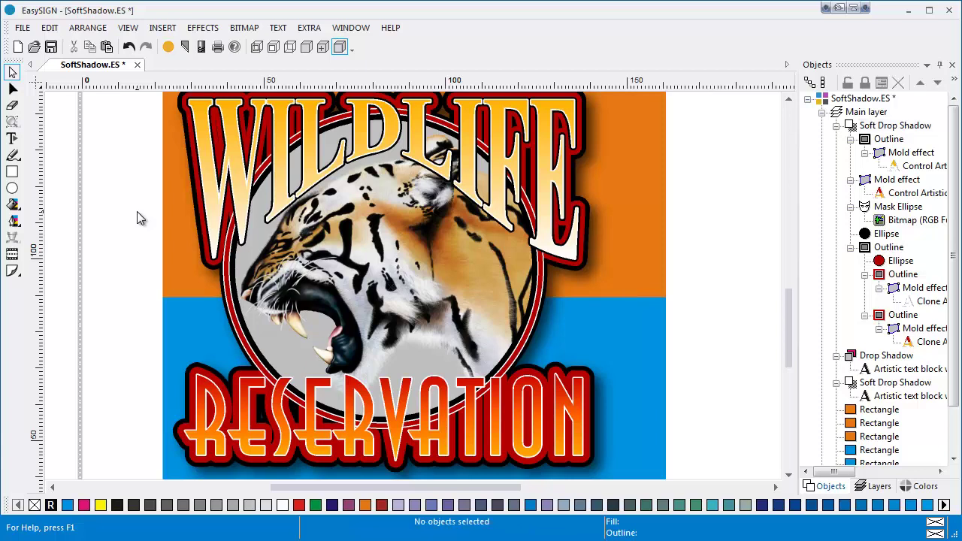
Export the whole drawing, not just the selection, as SoftShadow.PDF and confirm the PDF settings.
key("ctrl+a")
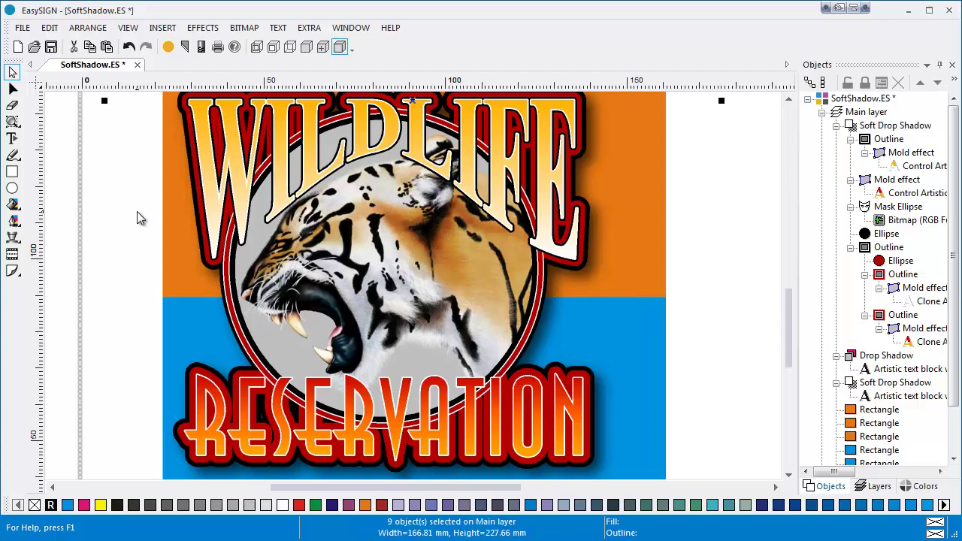
left_click(23, 28)
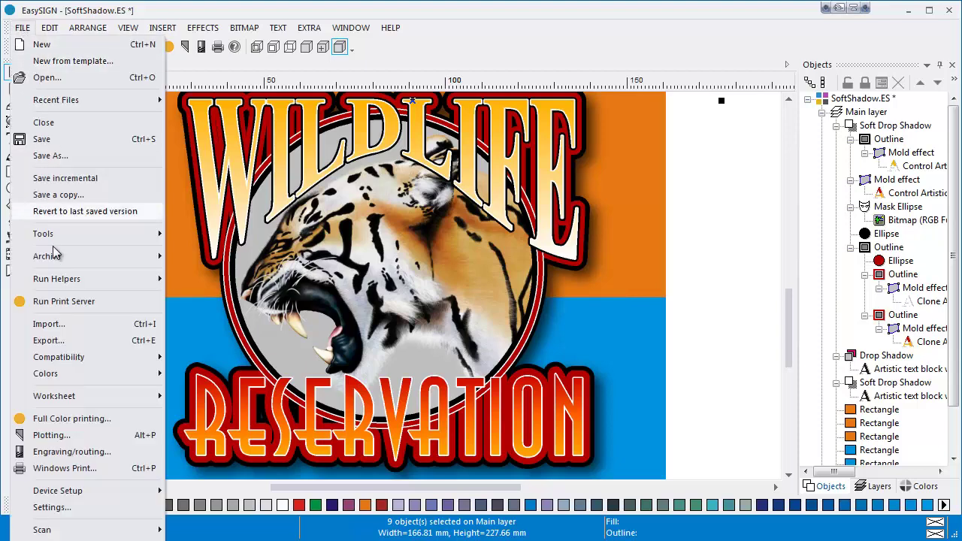
left_click(60, 342)
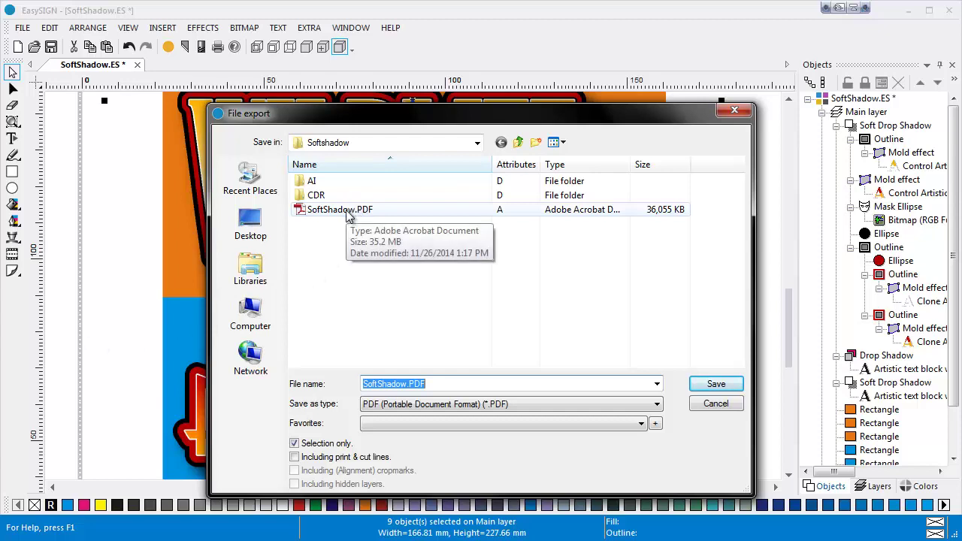
left_click(295, 444)
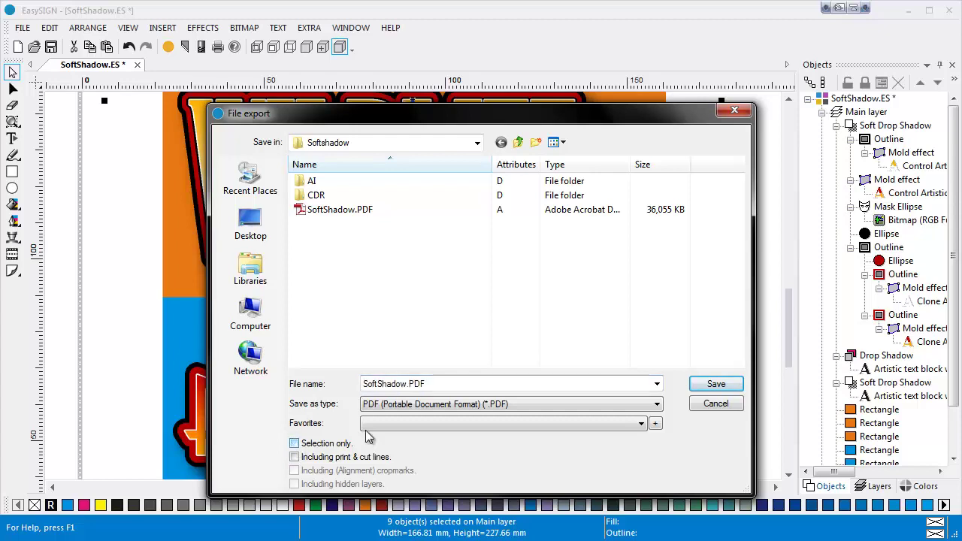
left_click(717, 385)
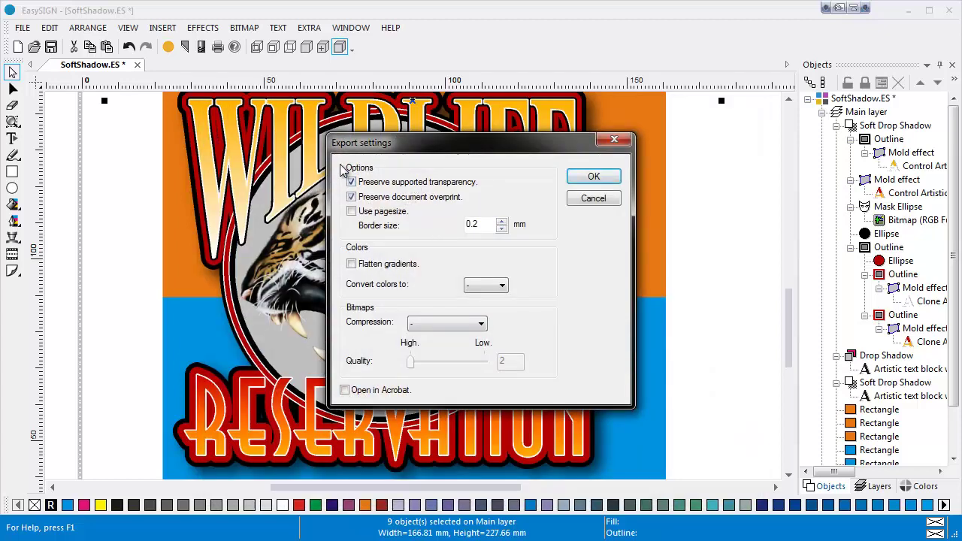
left_click(591, 178)
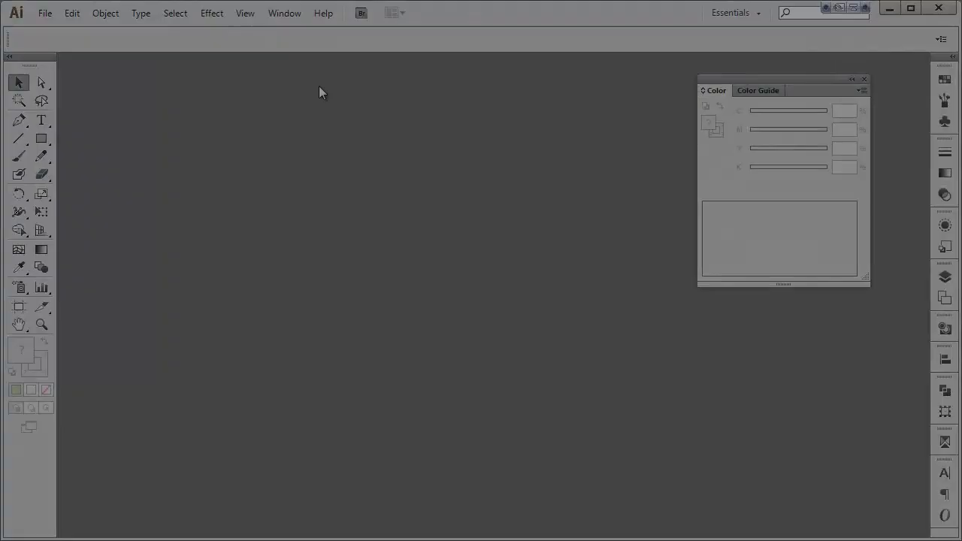
Open SoftShadow.PDF in Illustrator, keeping the document in RGB colour mode.
left_click(45, 13)
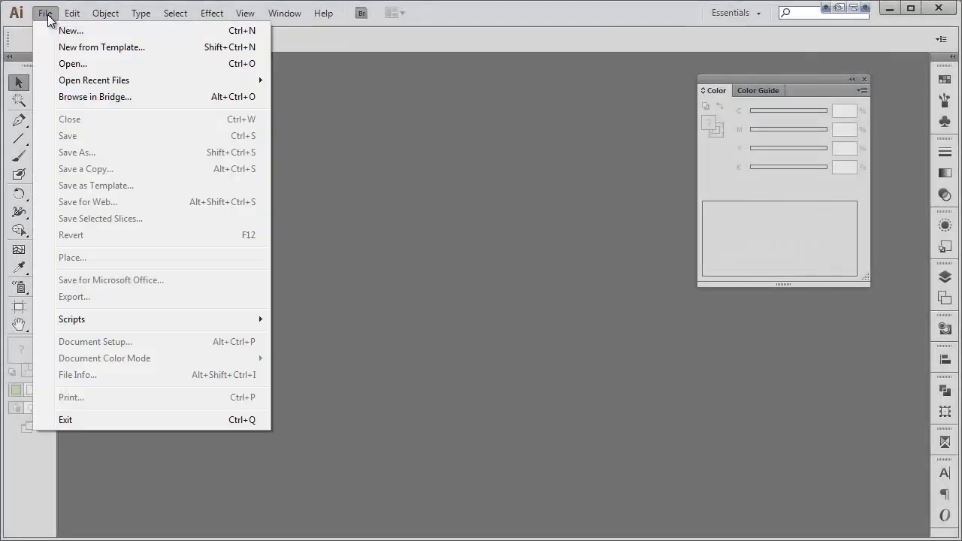
left_click(69, 60)
left_click(136, 137)
left_click(381, 294)
left_click(329, 336)
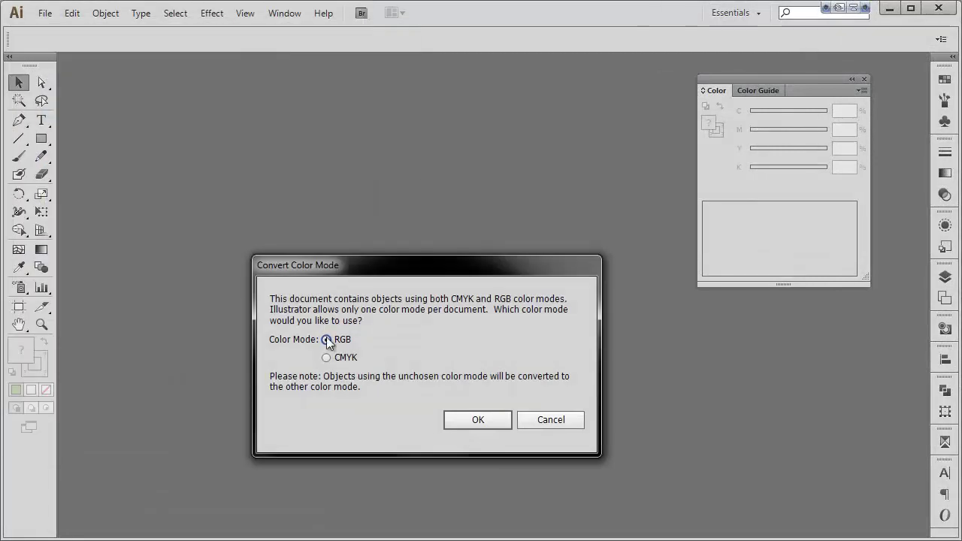
left_click(478, 418)
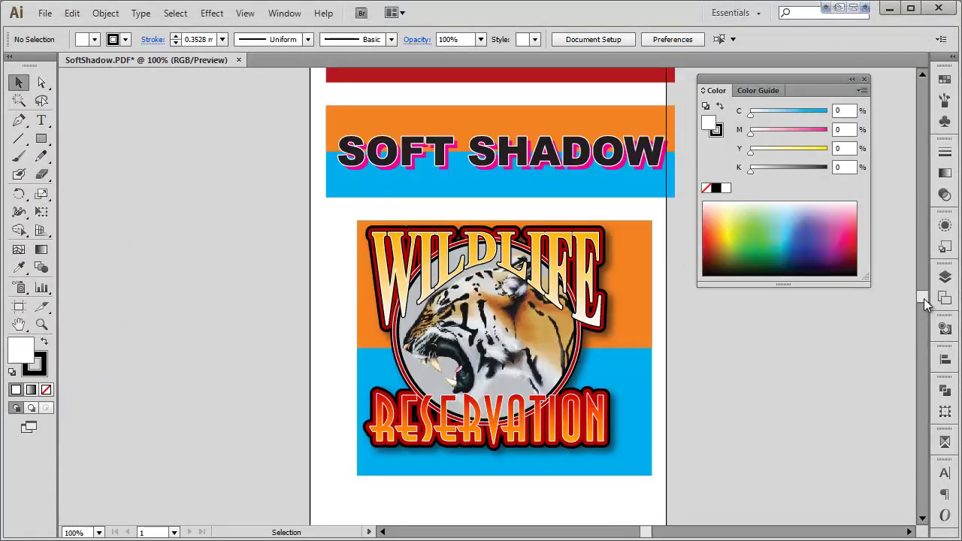
Recolour the top banner's orange stripe light blue.
scroll(921, 298, "up", 3)
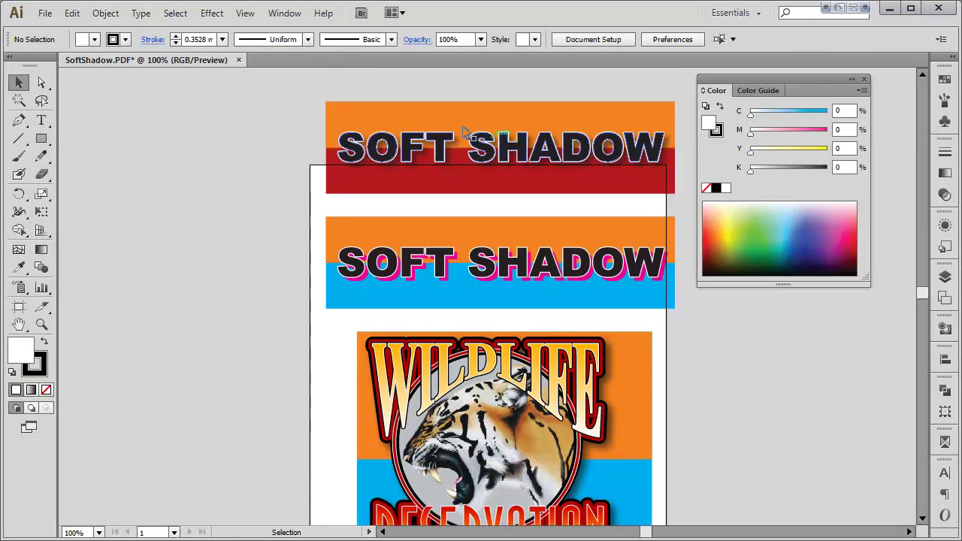
left_click(422, 115)
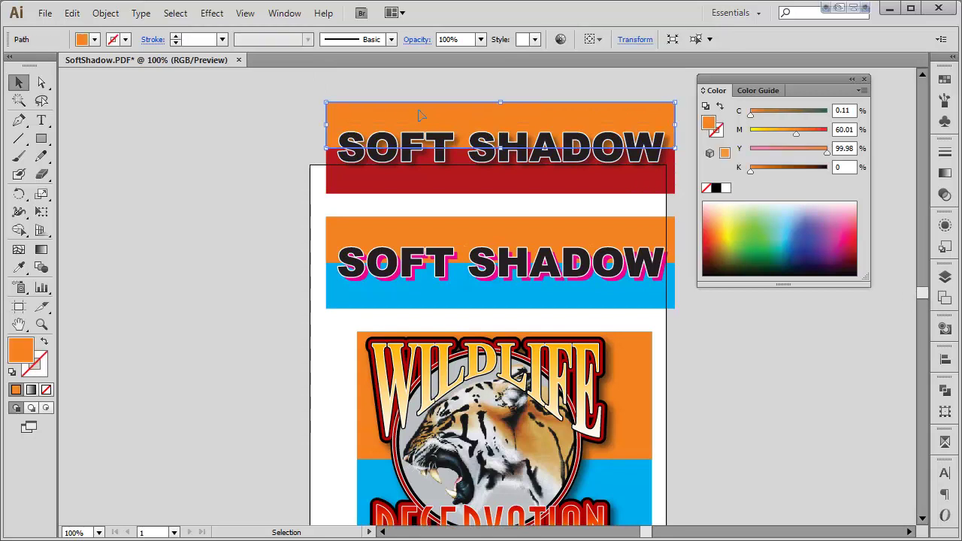
left_click(793, 219)
left_click(629, 185)
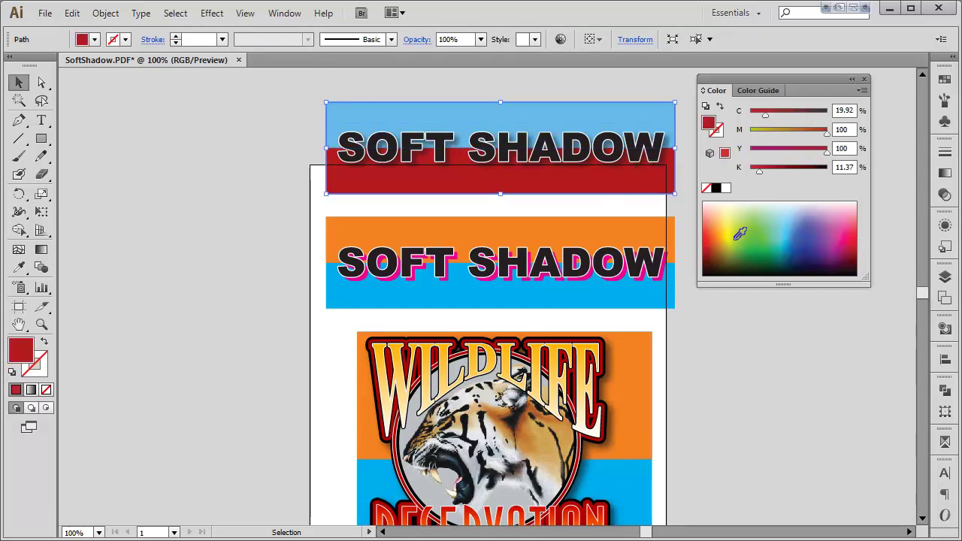